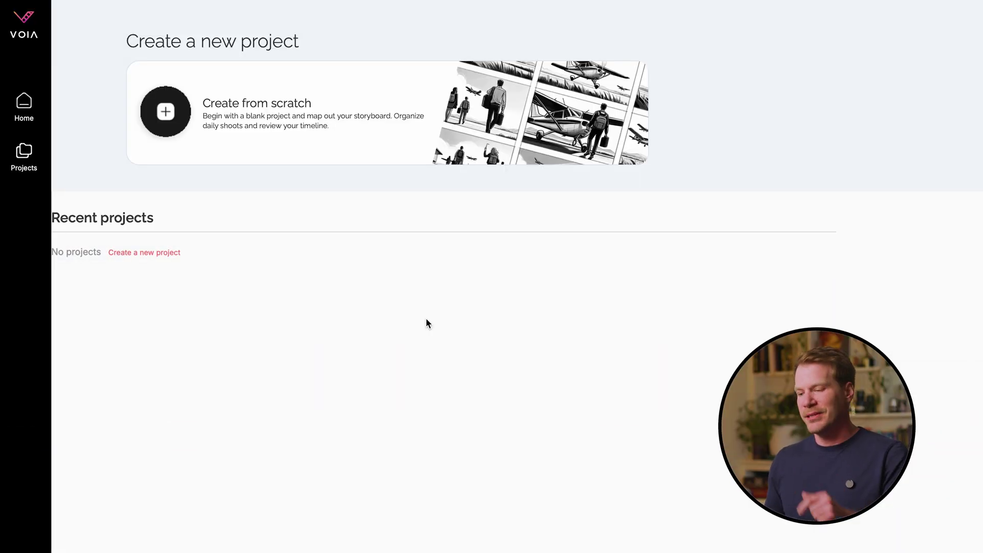
Step: Start a new blank project from the Create from scratch card on the home page
click(171, 112)
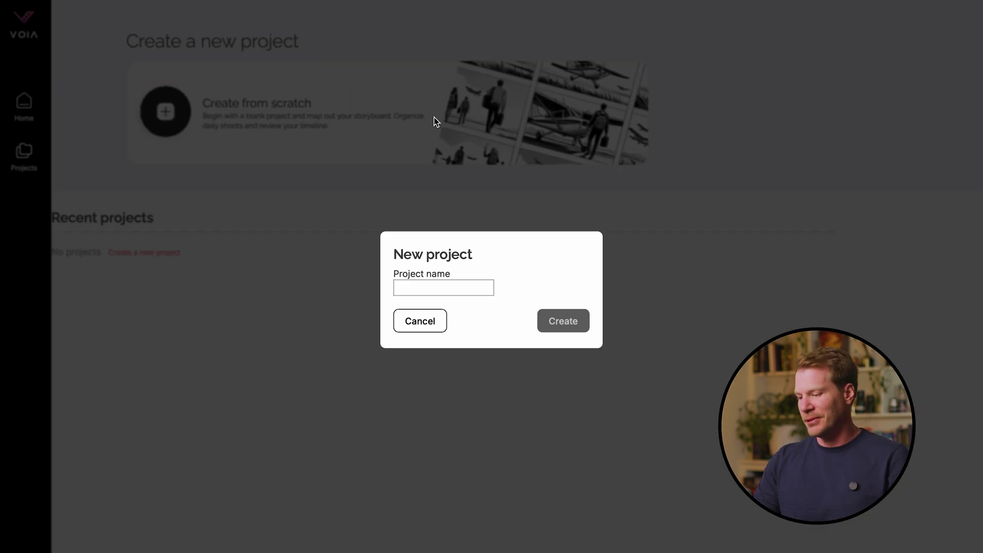
Step: Create a project named 'Test Project 1' and open its storyboard
click(472, 292)
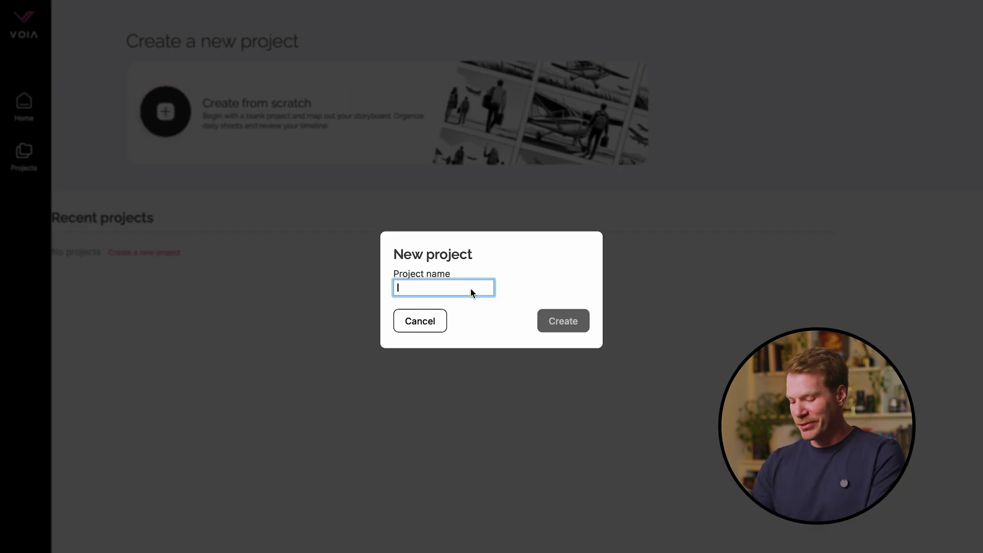
text(Test Proje)
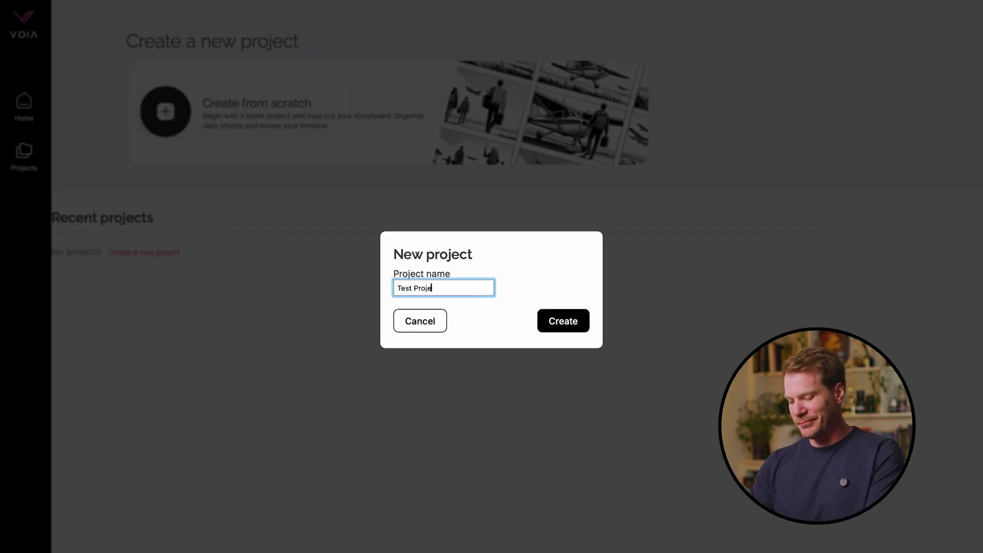
text(ct 1)
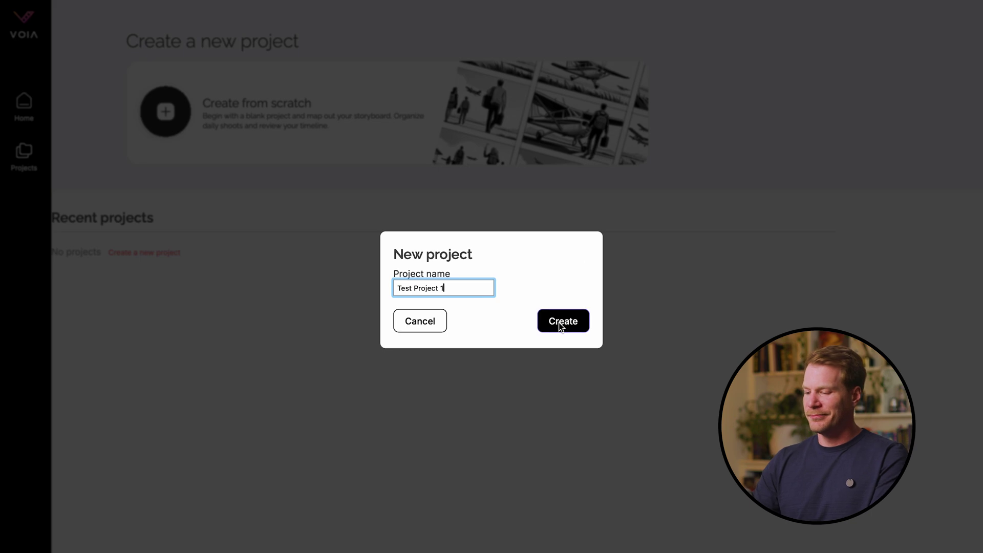
click(560, 322)
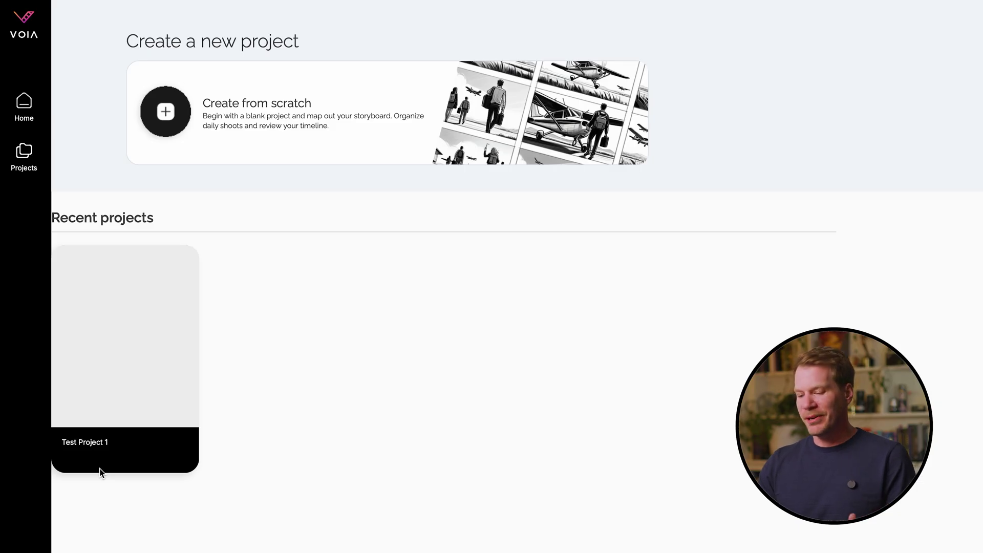
click(109, 453)
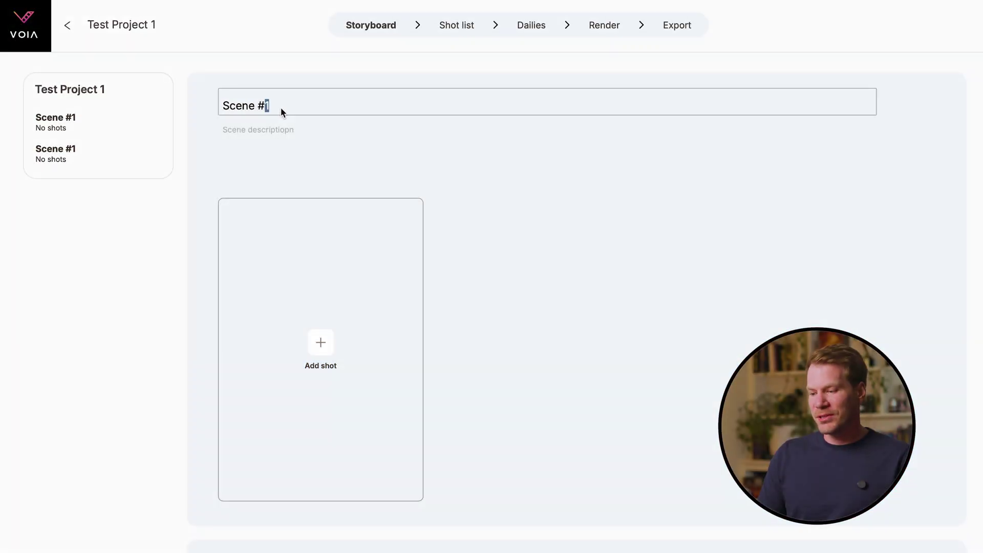
Step: Rename the first scene from 'Scene #1' to '1' and add Shot #1 to it
triple_click(281, 109)
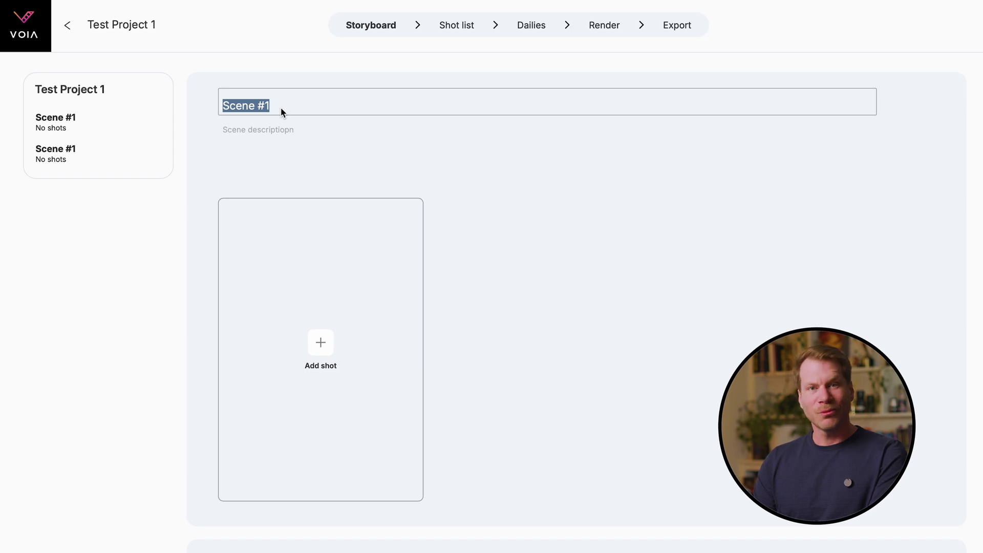
text(1)
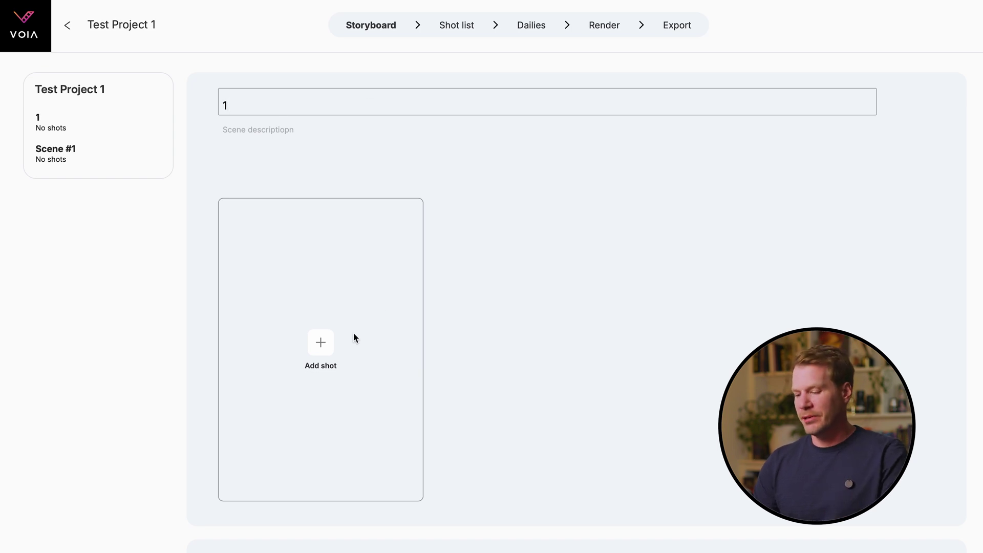
click(324, 348)
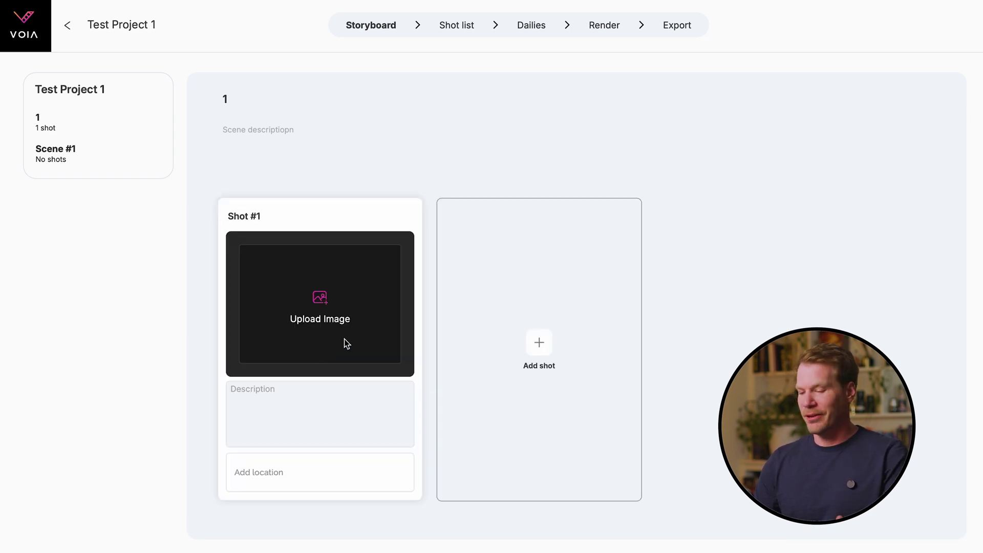
Step: Upload the SB1.png storyboard sketch as Shot #1's image
scroll(97, 378, down, 1)
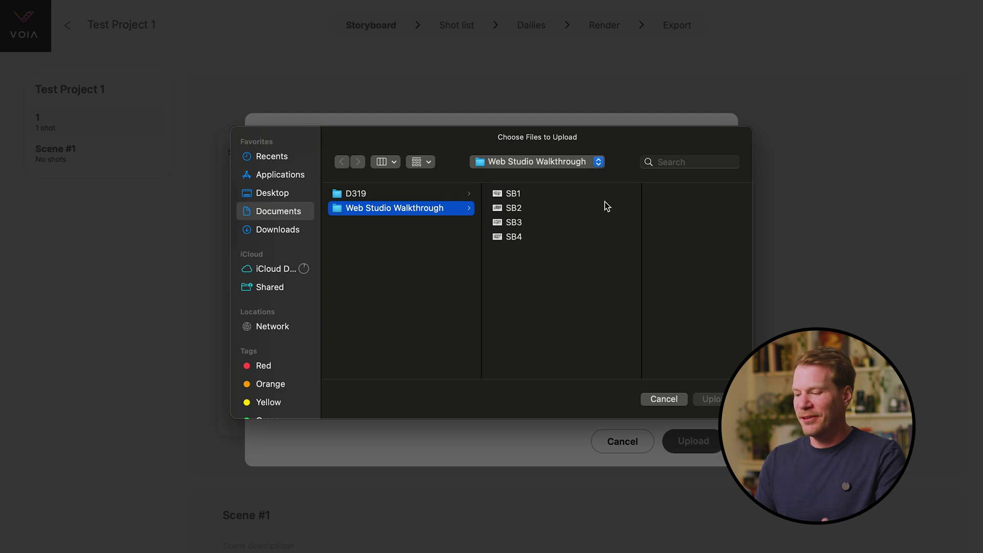
click(553, 193)
click(709, 399)
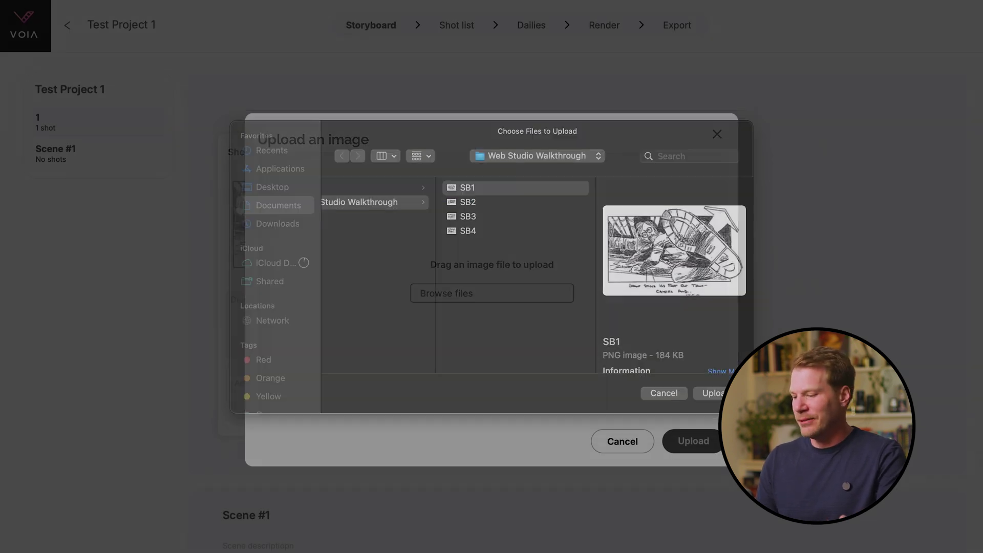
click(696, 447)
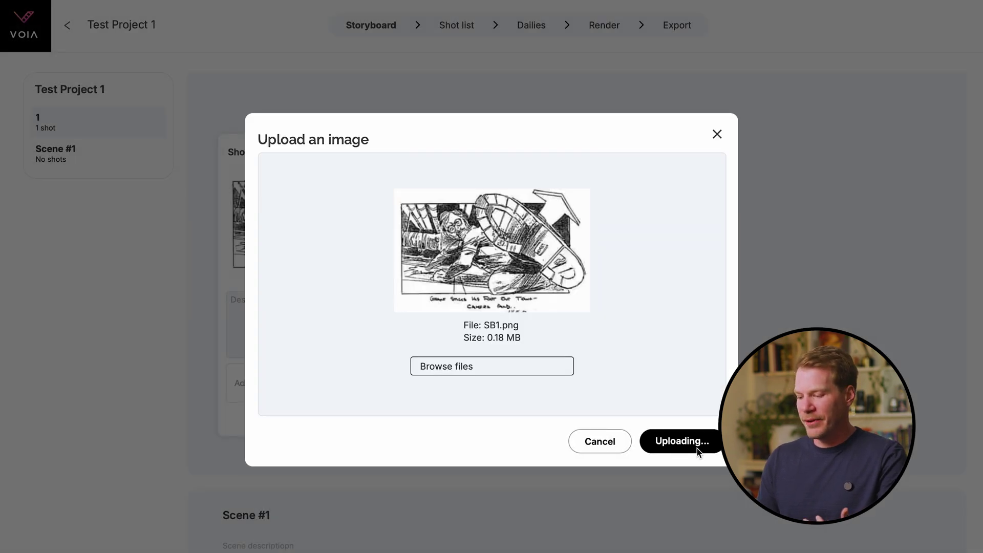
click(297, 310)
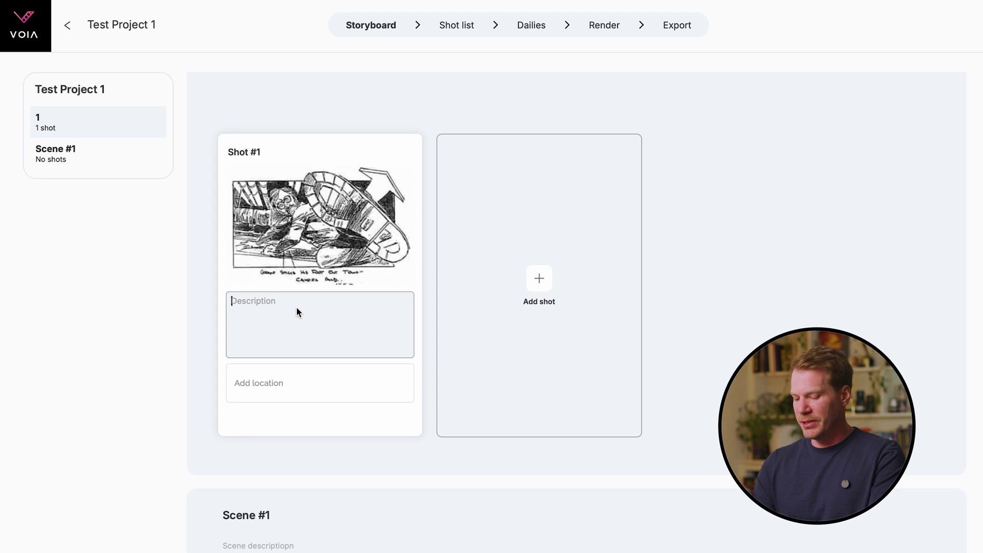
Step: Describe Shot #1 as 'Steven kicking towards camera'
text(Steve)
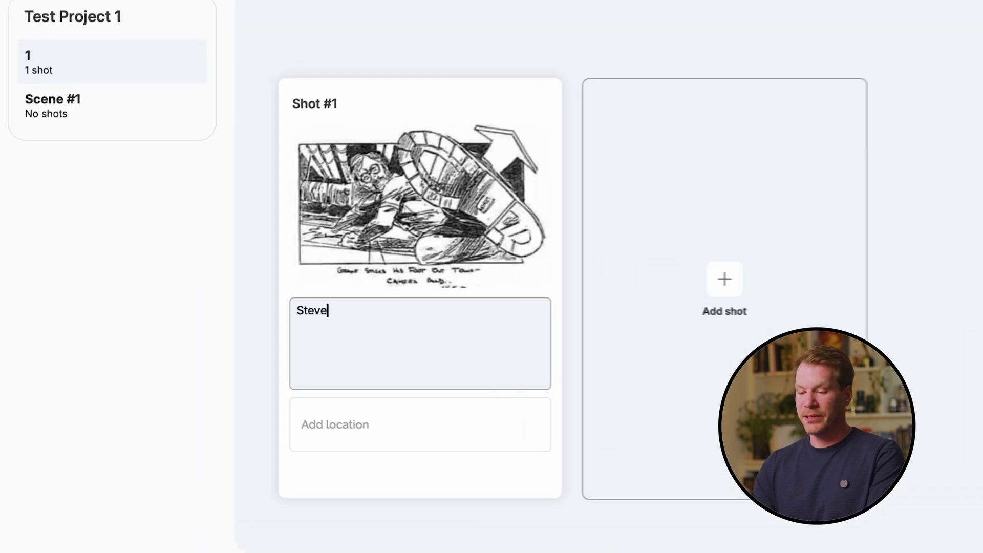
text(n )
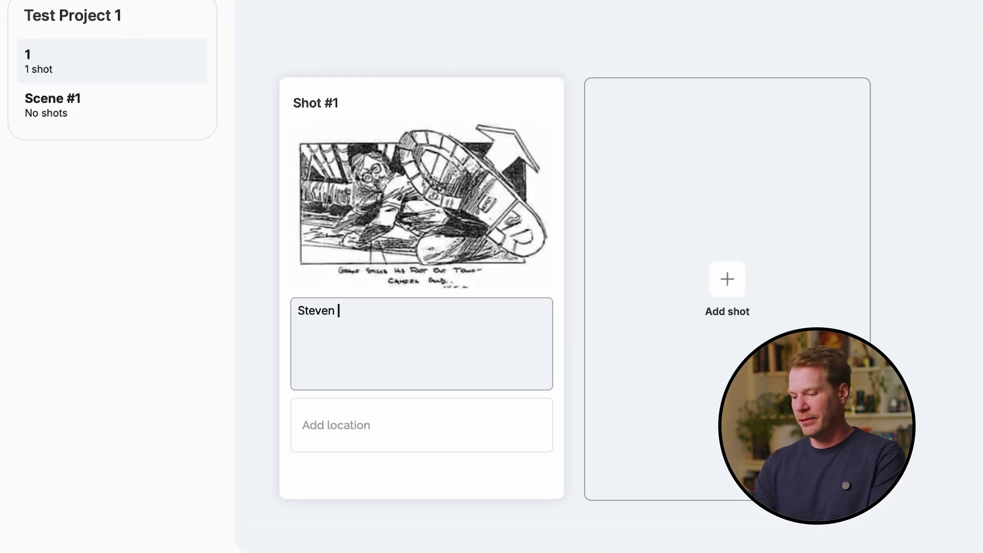
text(kicking towa)
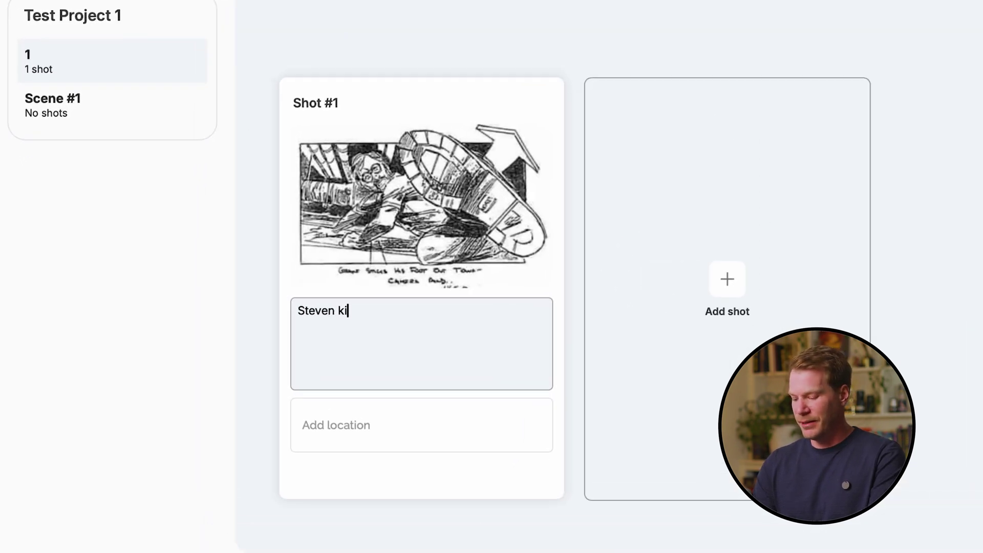
text(rds camera)
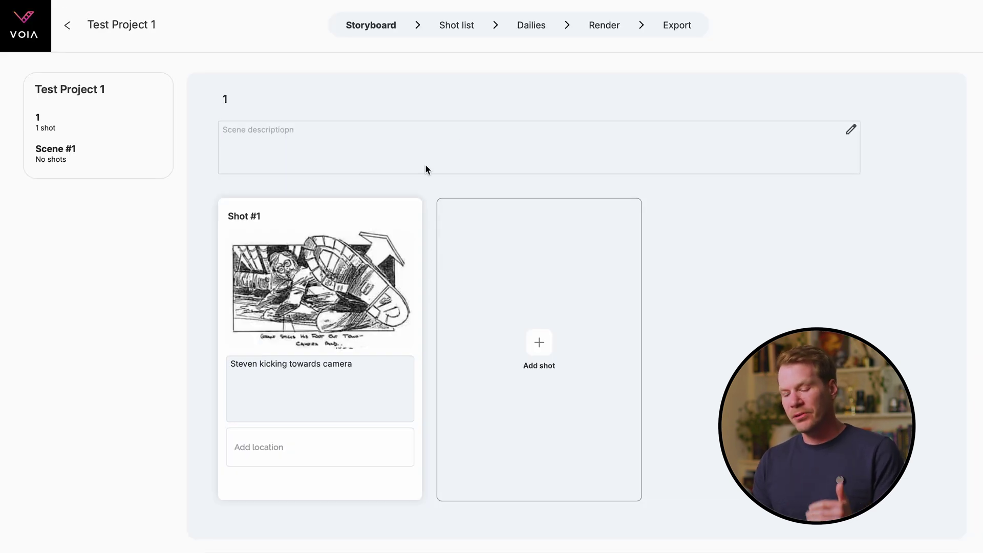
Step: Set Shot #1's location to Bar in the Sun Bar Occlusion from the Bar category
click(304, 454)
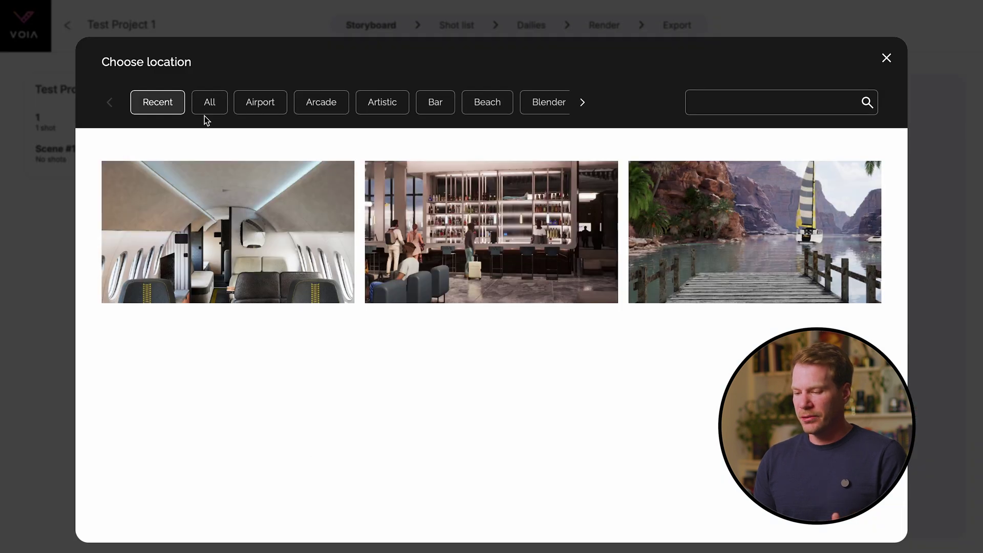
click(262, 105)
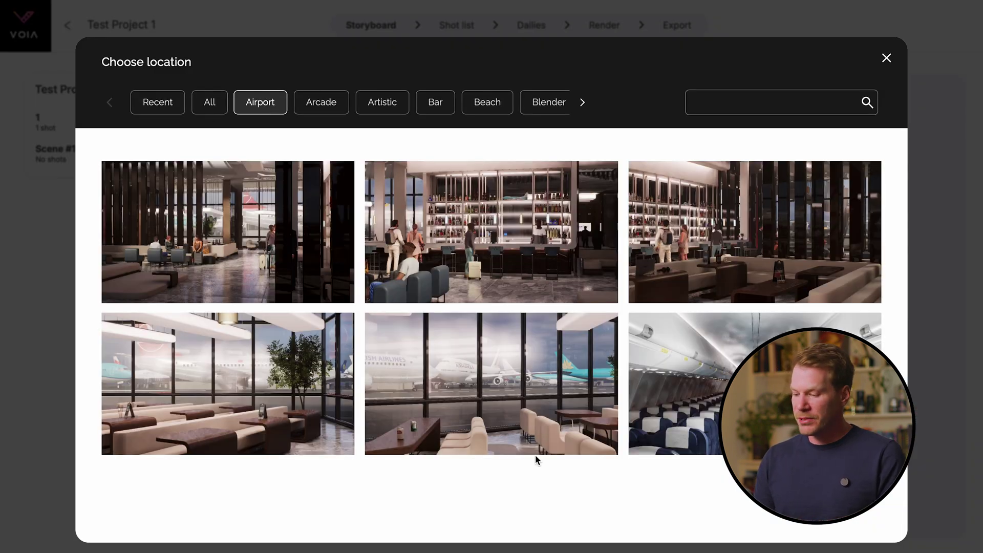
click(321, 109)
click(382, 109)
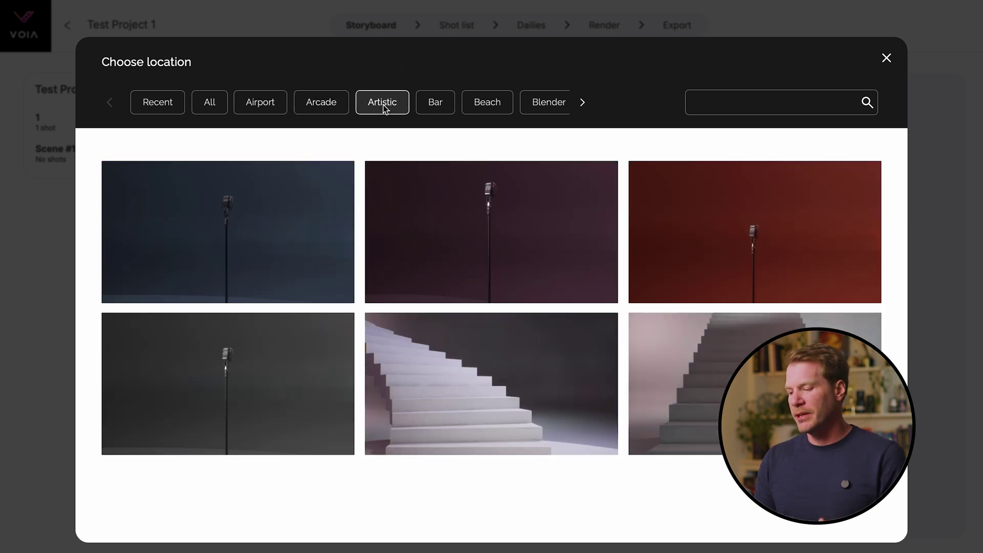
click(443, 111)
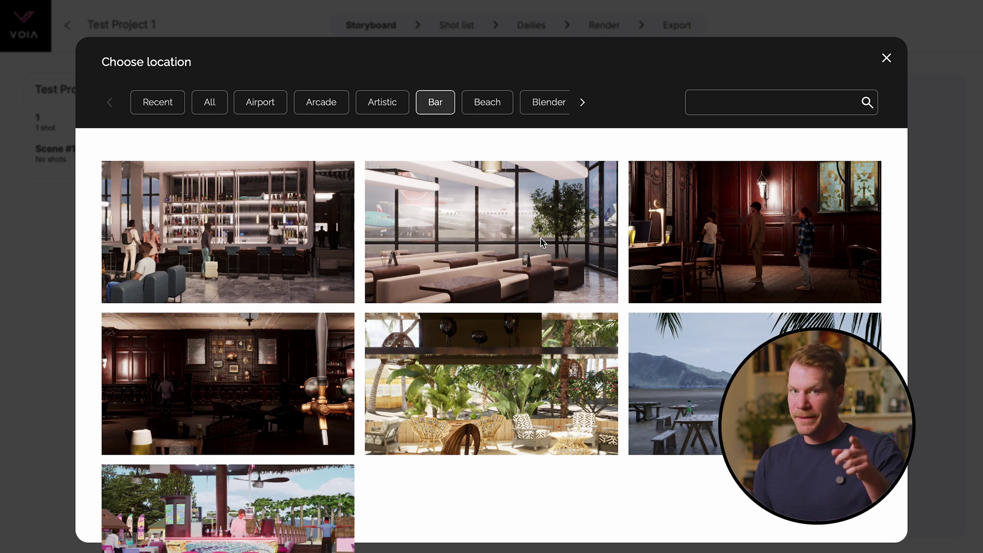
click(506, 399)
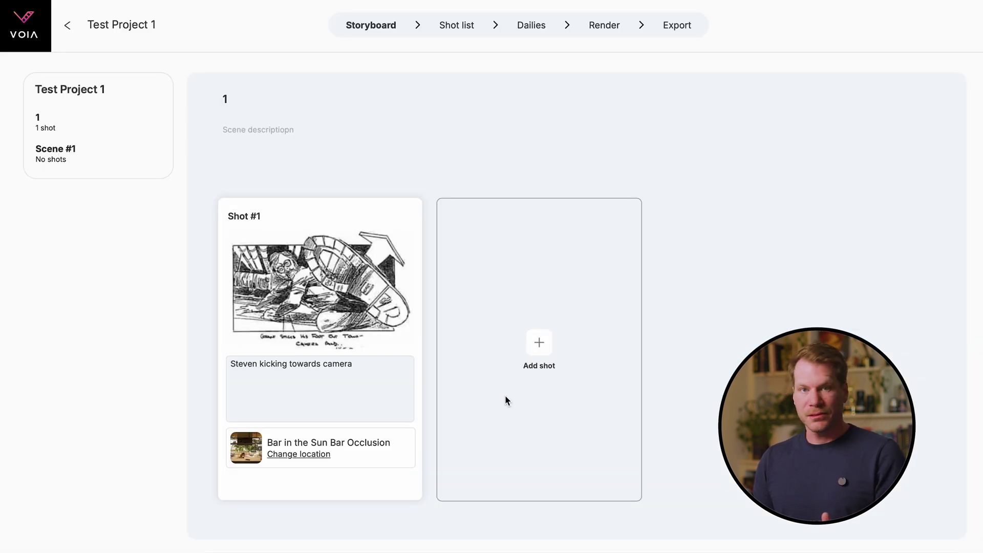
Step: Add Shot #2 to scene 1 and upload the SB3 storyboard image to it
click(547, 352)
click(548, 320)
click(478, 294)
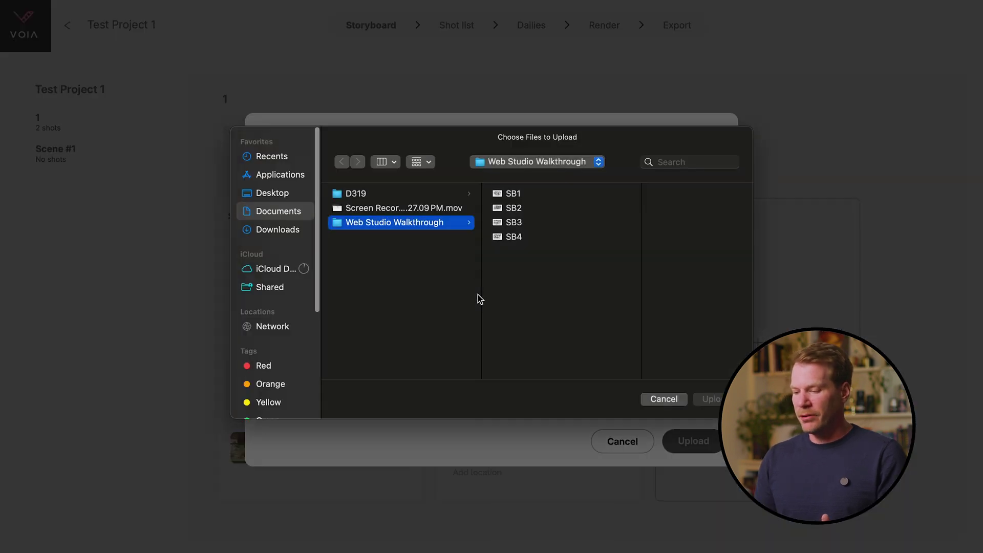
click(539, 210)
click(524, 227)
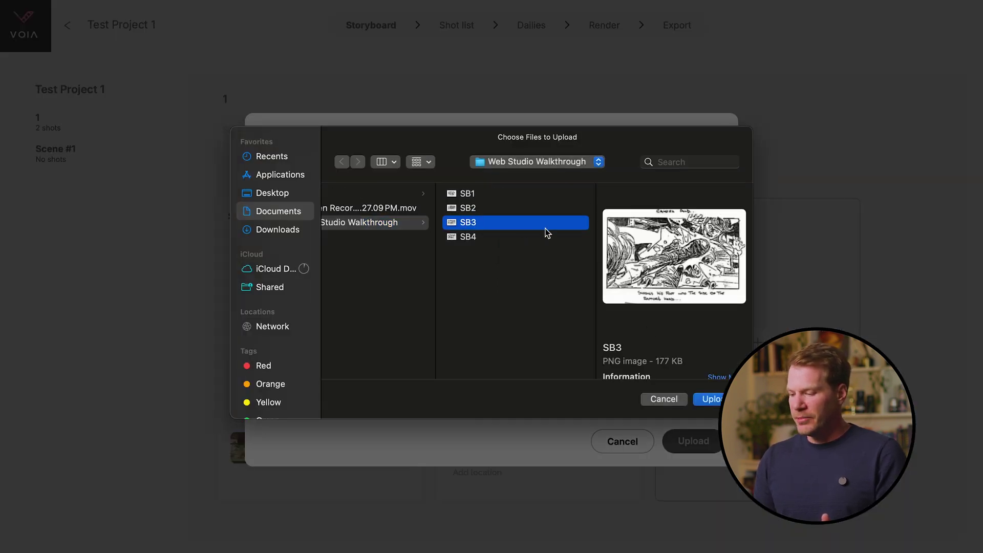
key(Return)
click(675, 444)
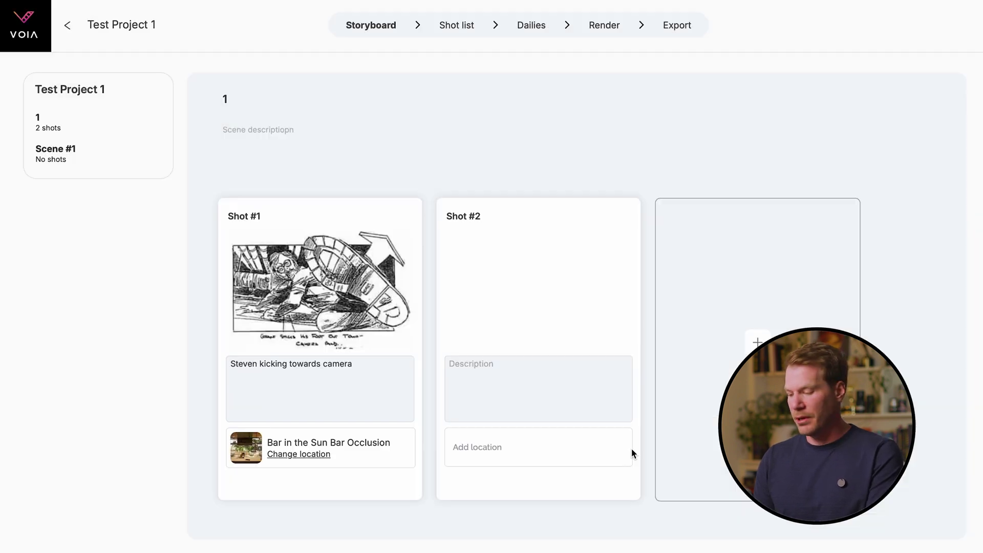
Step: Describe Shot #2 as 'Smashing glass on floor' and set its location to the bar
click(536, 404)
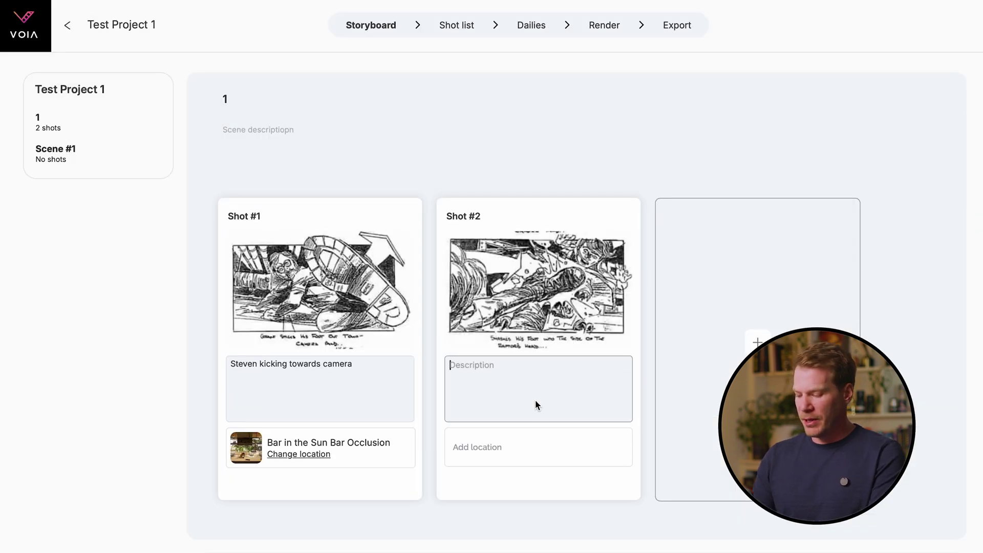
text(Smashing)
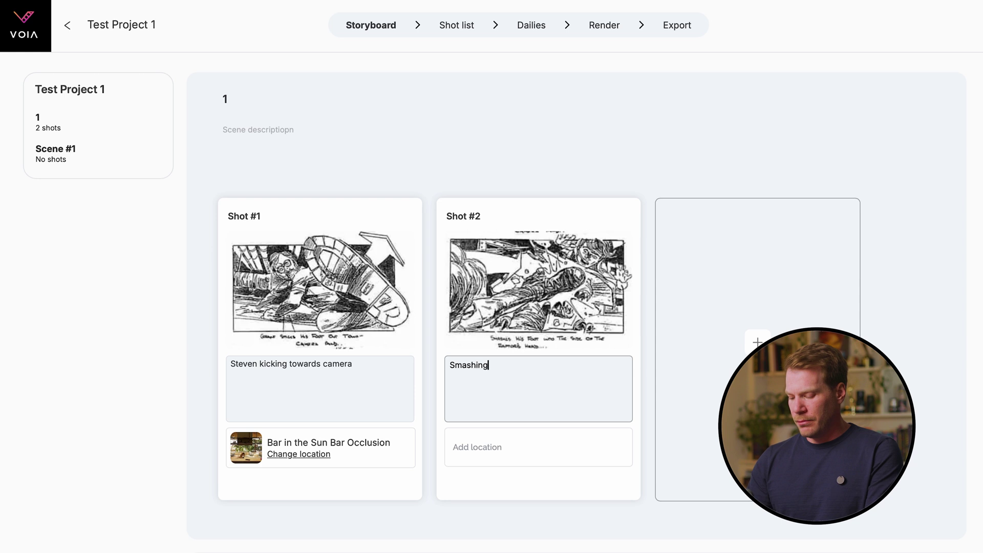
text( glass on fl)
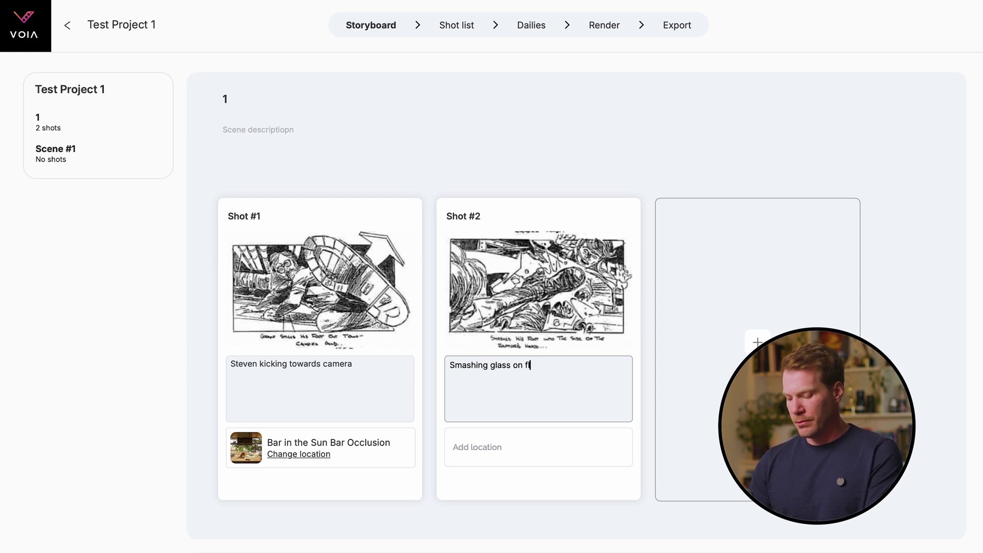
text(oo)
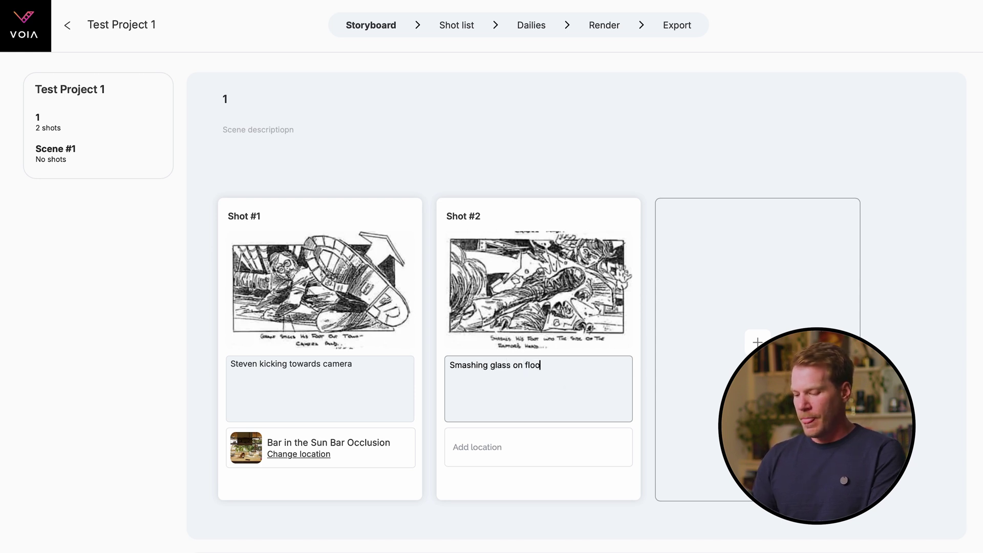
text(r)
click(509, 455)
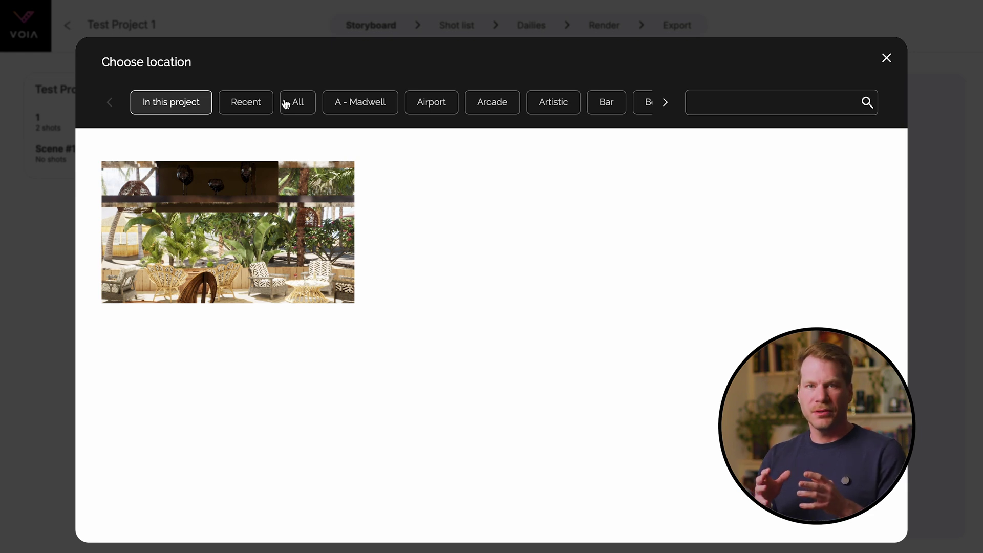
click(208, 252)
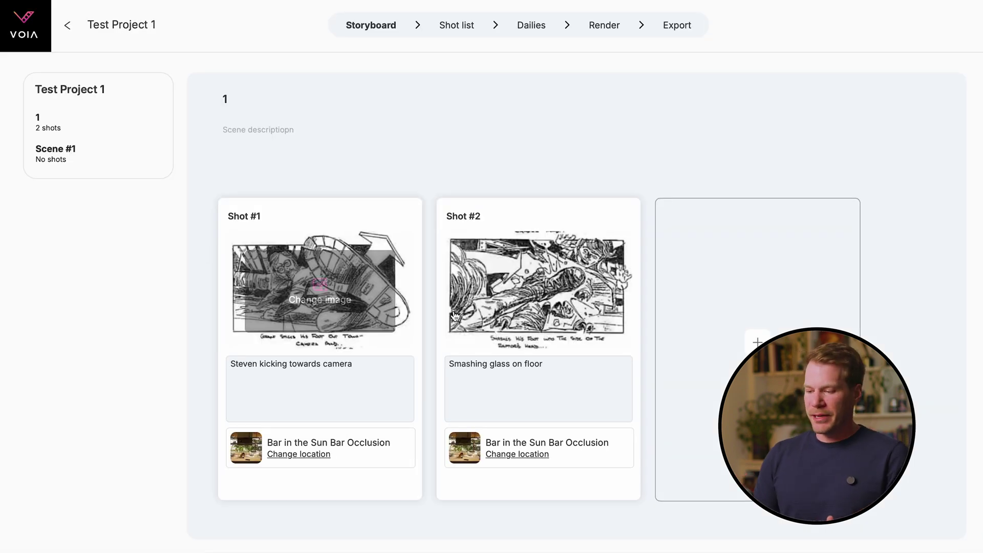
mouse_move(455, 316)
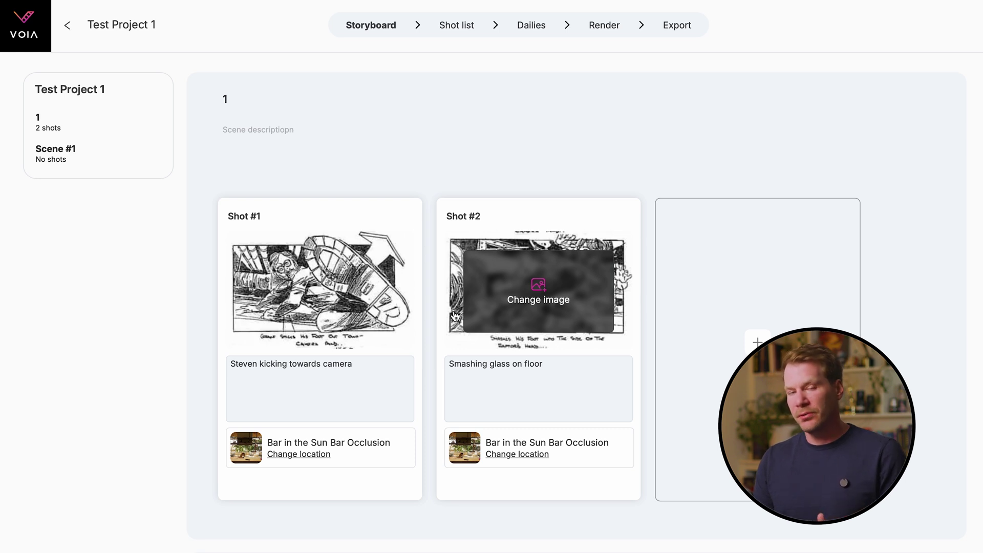
click(462, 27)
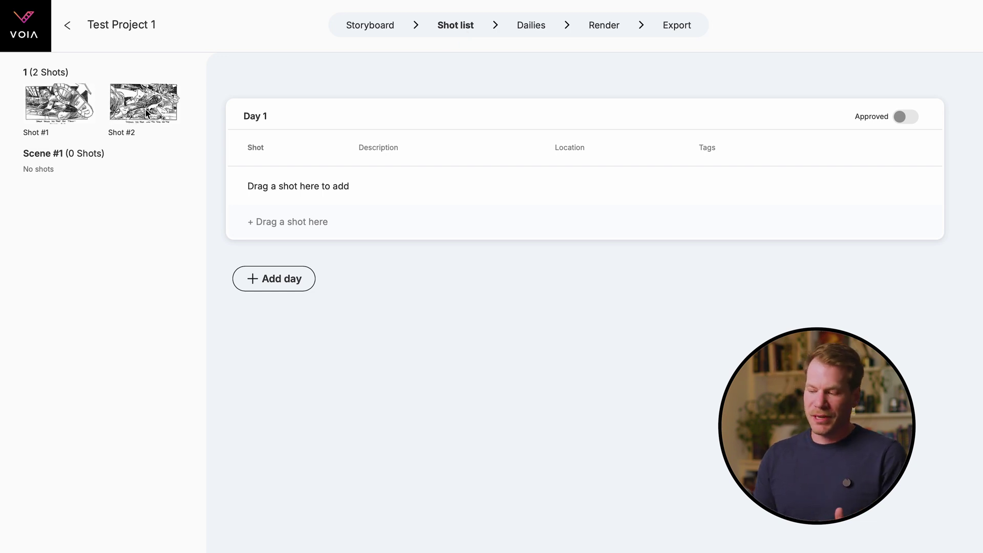
Step: Schedule Shot #2 and Shot #1 on Day 1 and mark Day 1 as Approved
drag(147, 113, 327, 207)
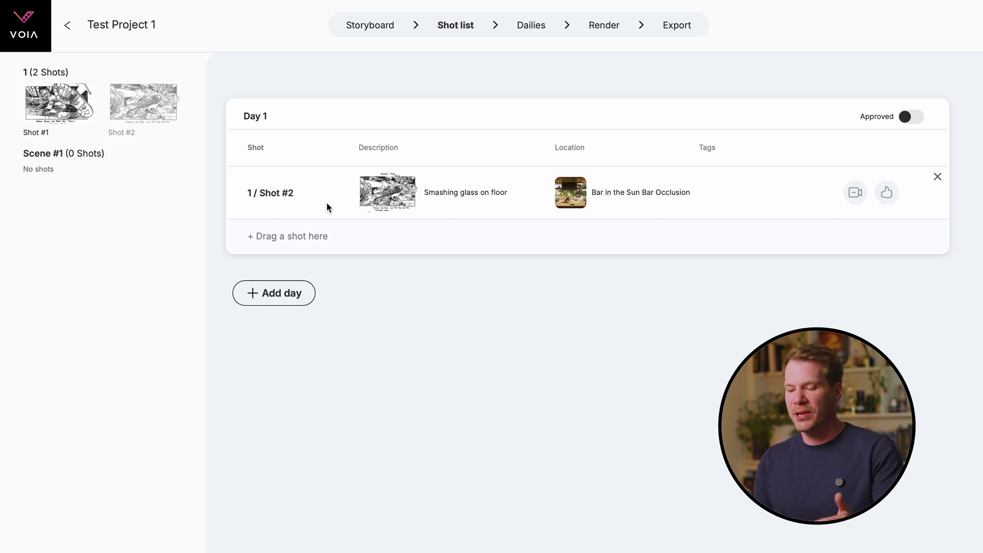
drag(60, 97, 433, 206)
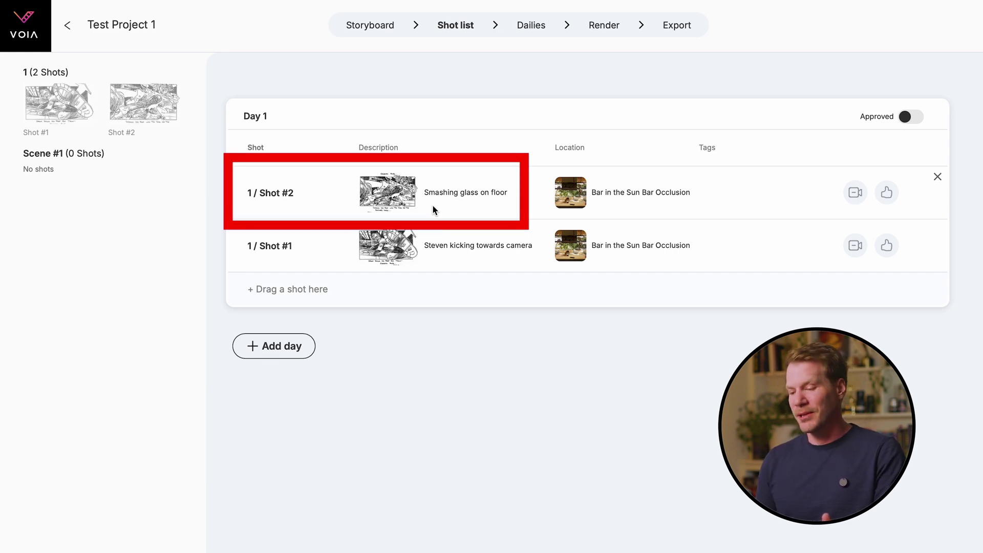
click(917, 117)
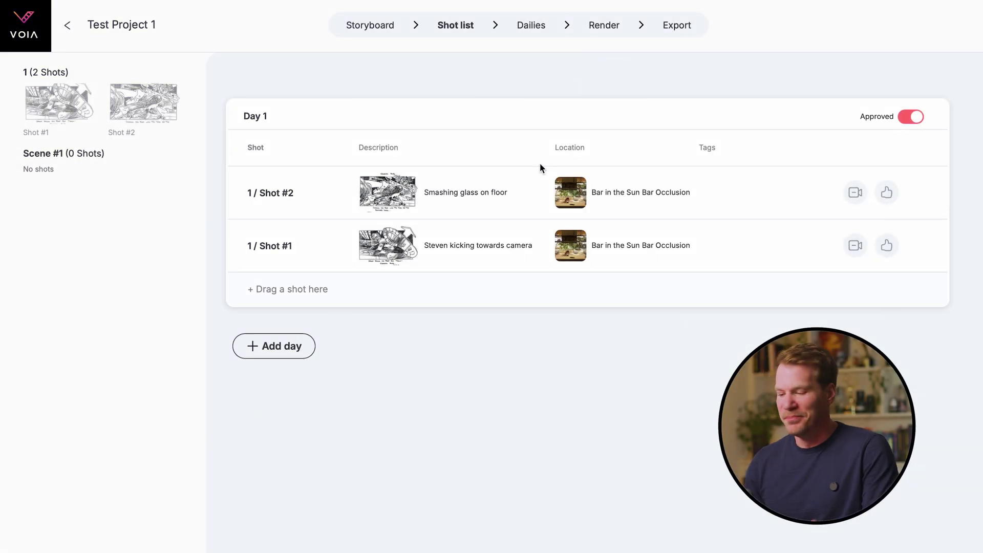
Step: Open the Dailies page for Test Project 1
click(537, 30)
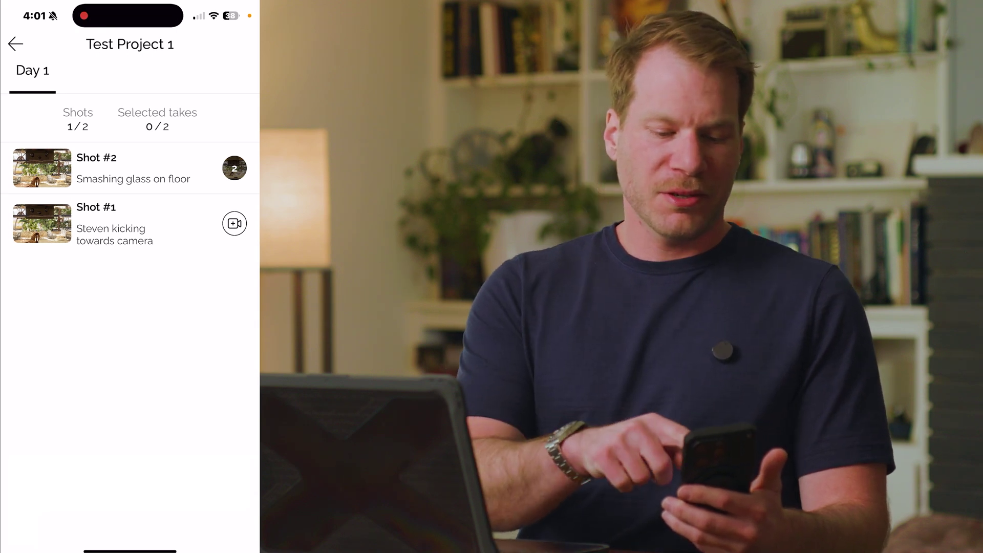
Step: In the Voia iPhone app, open Shot #2 from Day 1 and record a new take
click(133, 168)
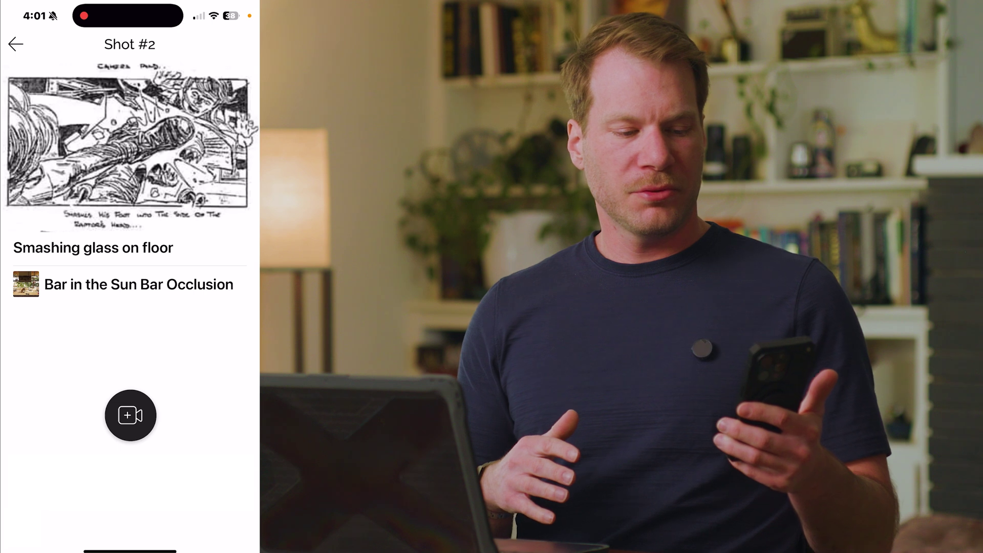
click(130, 414)
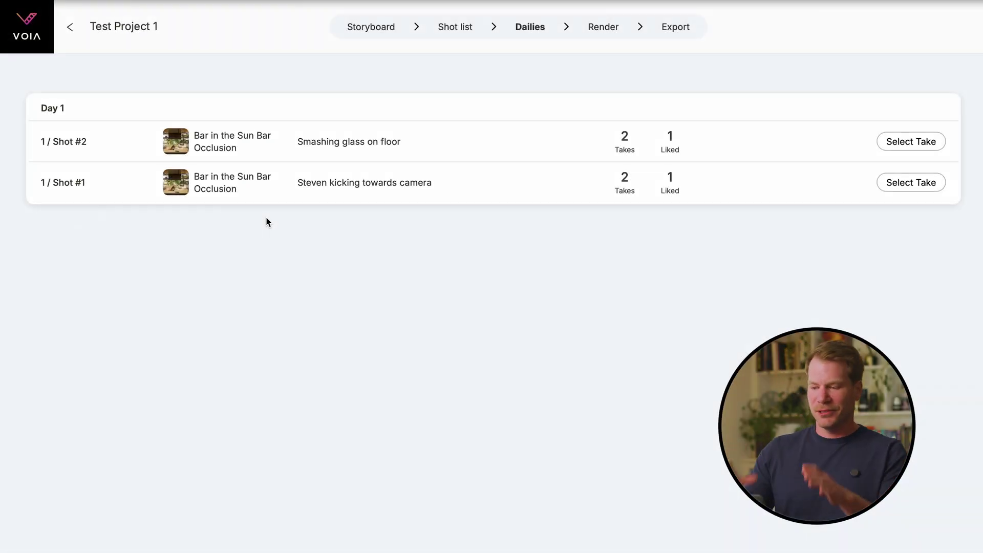
Step: Go from the Shot list back to Dailies and open Shot #1's two takes, showing TK 1
click(450, 34)
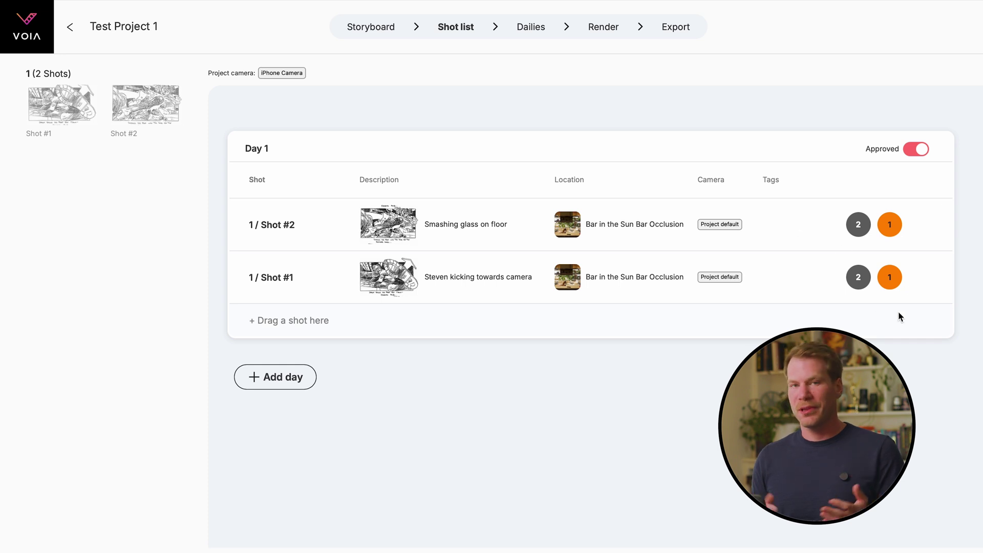
click(862, 281)
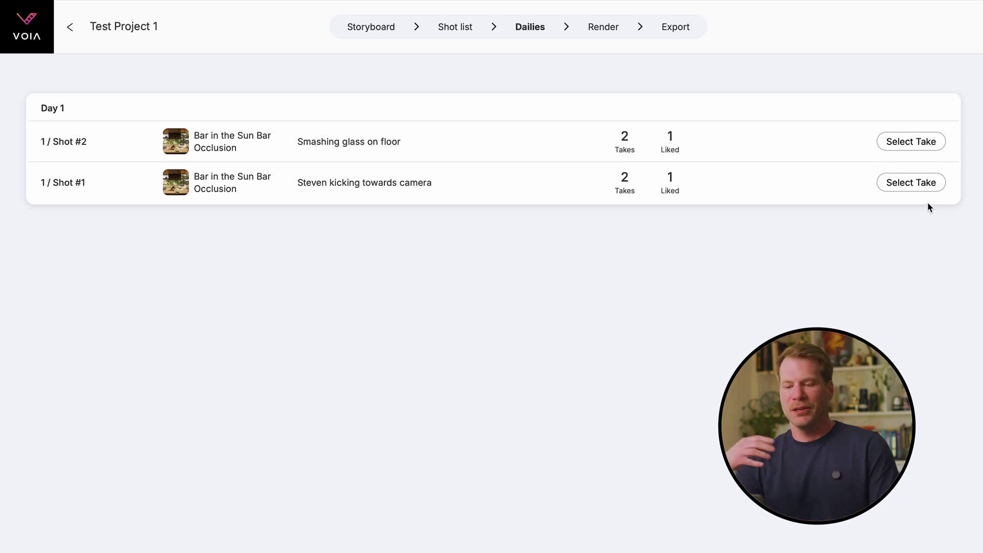
click(917, 184)
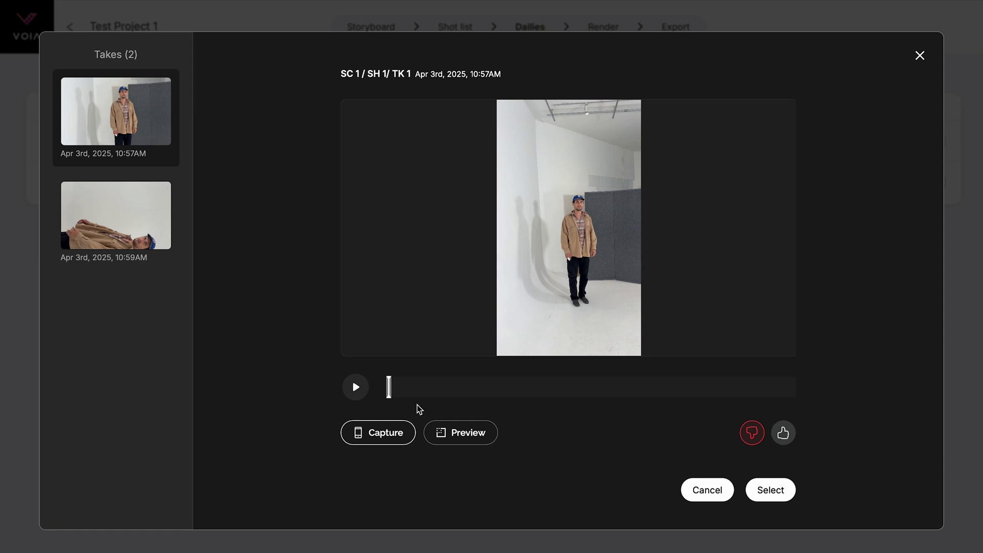
Step: Preview take 1 in the tropical bar set, mark it disliked, then bring up take 2
click(462, 435)
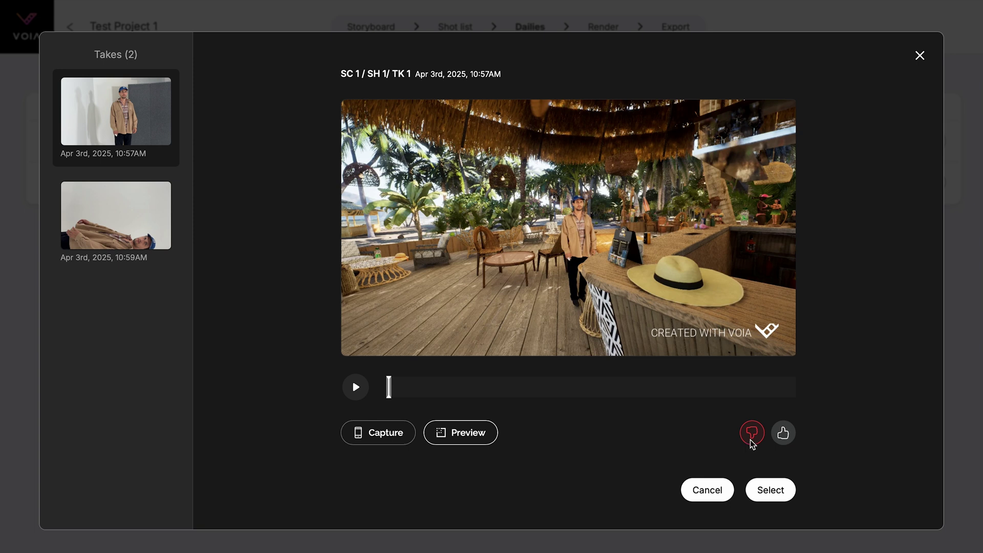
click(784, 434)
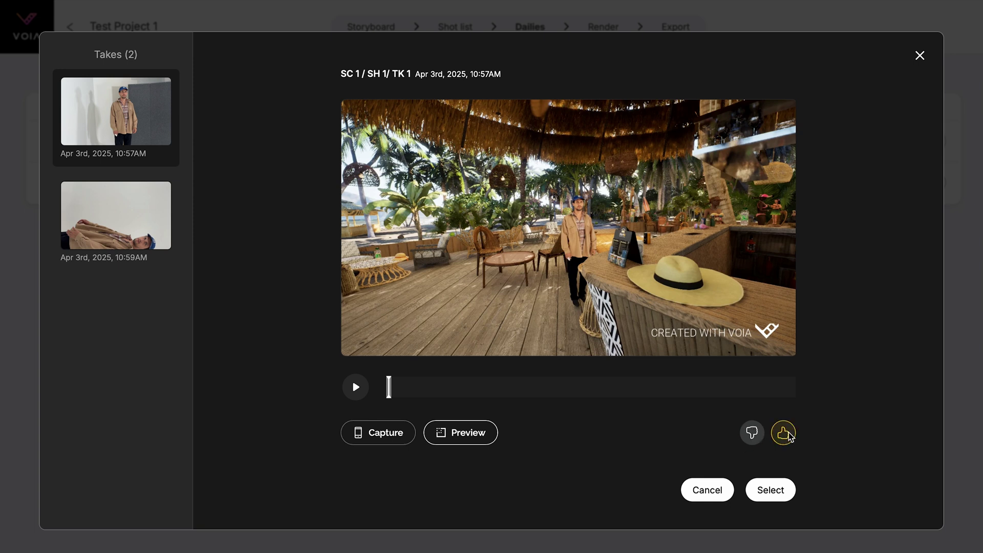
click(751, 434)
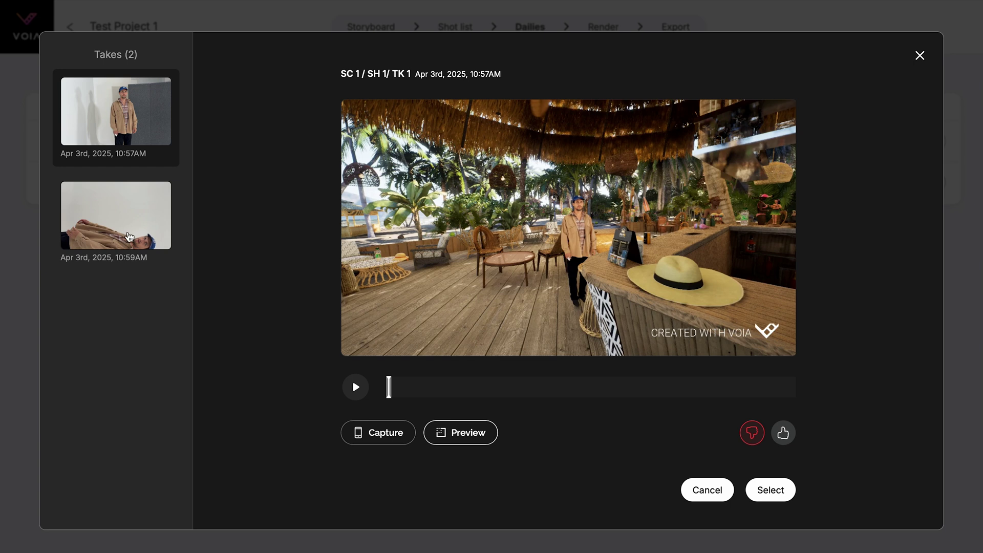
click(129, 236)
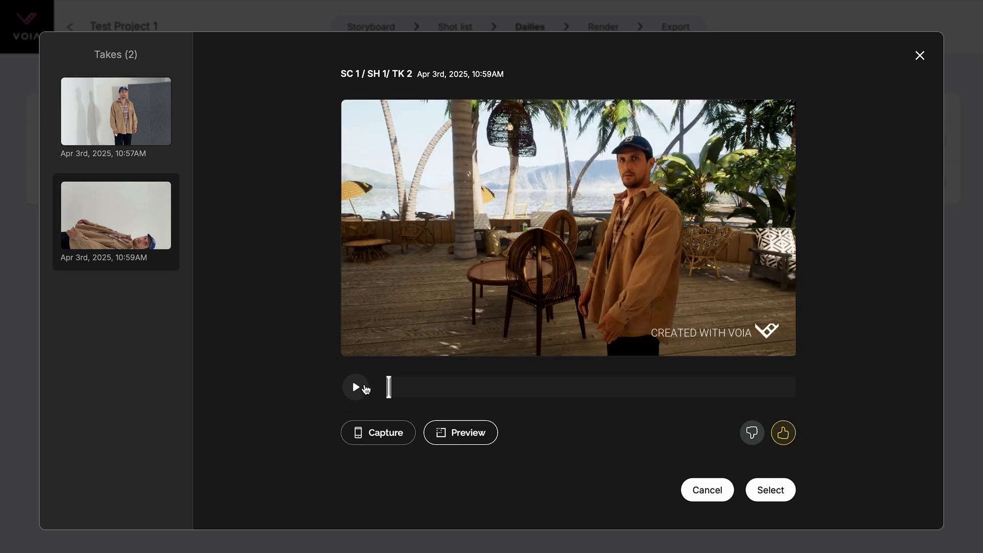
Step: Play and pause take 2, scrub ahead, set a trim range, and toggle its like off and on
click(366, 389)
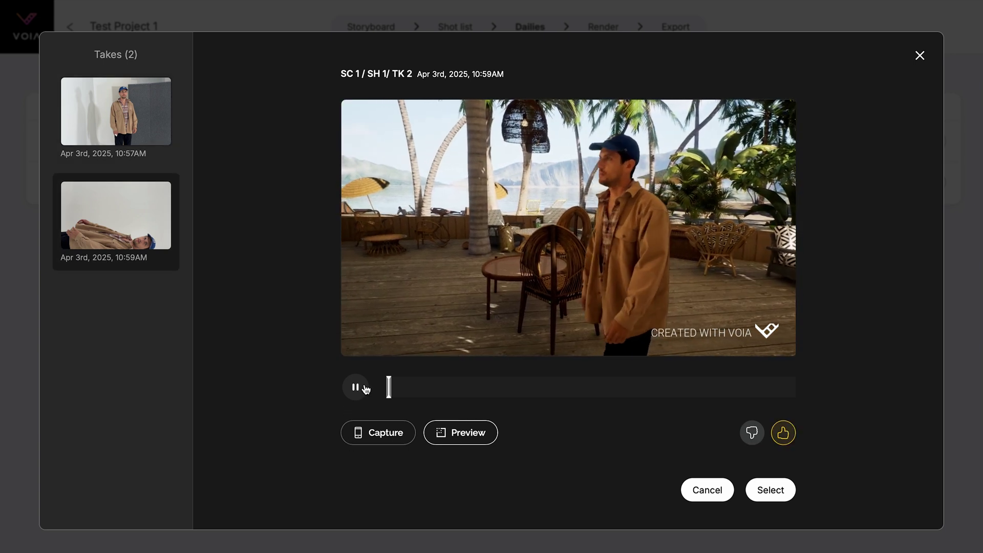
click(366, 390)
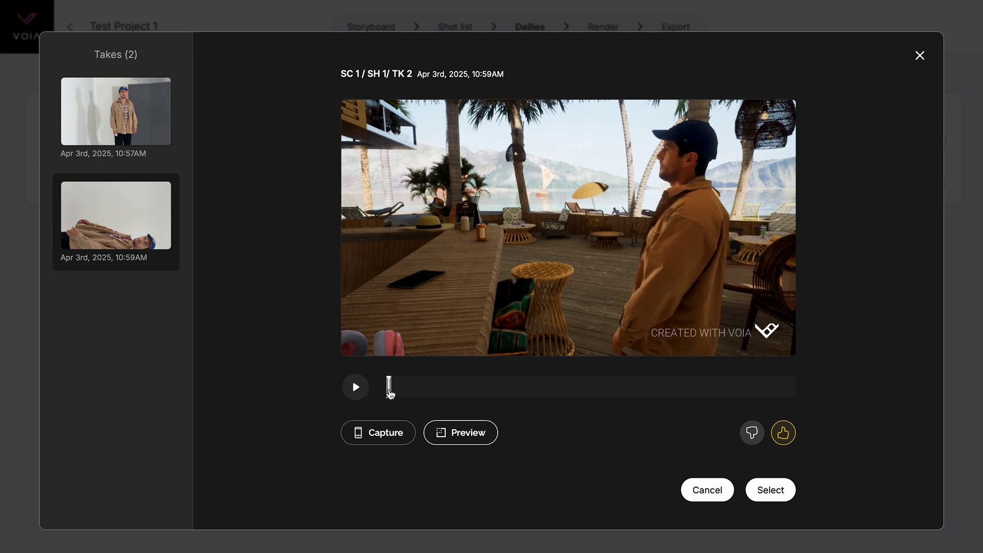
drag(390, 393, 486, 392)
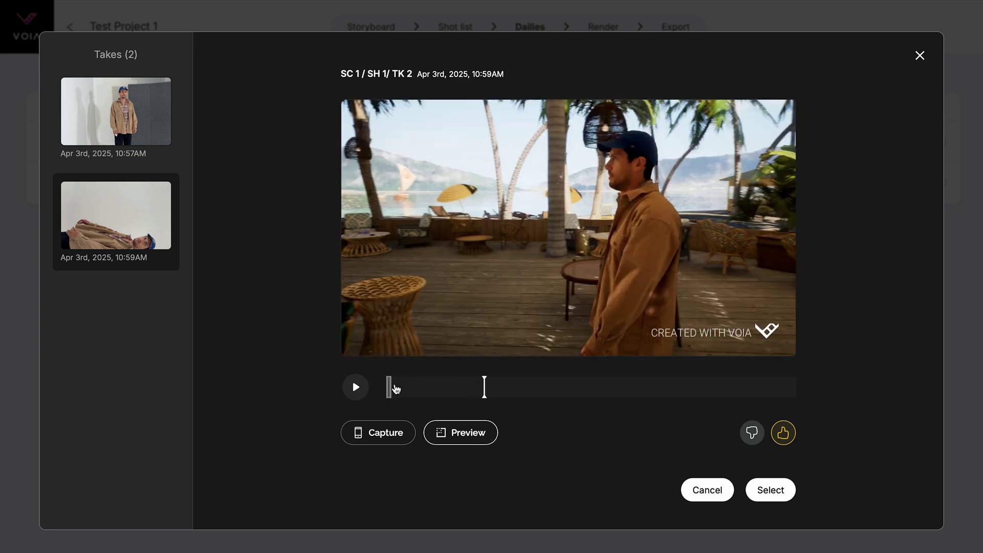
click(392, 394)
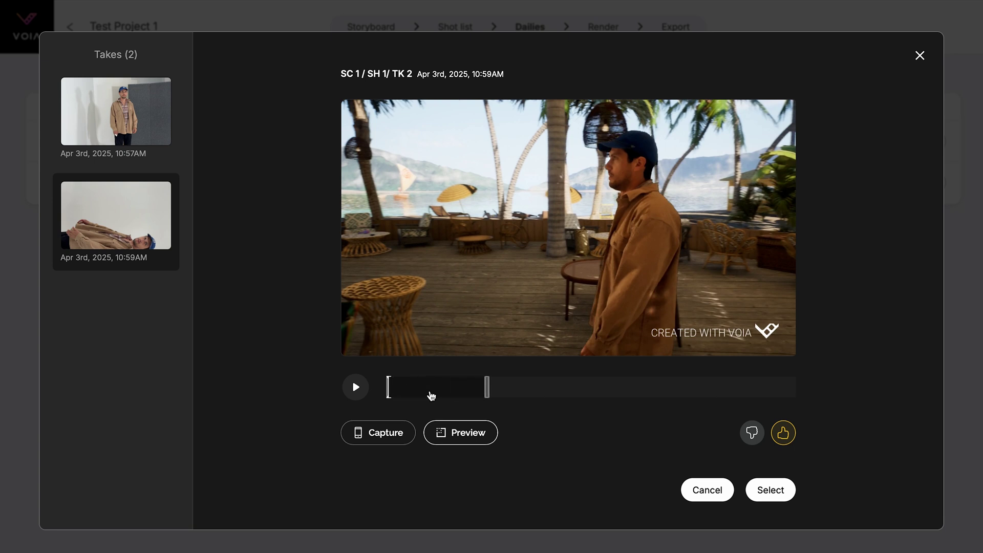
drag(511, 401, 390, 399)
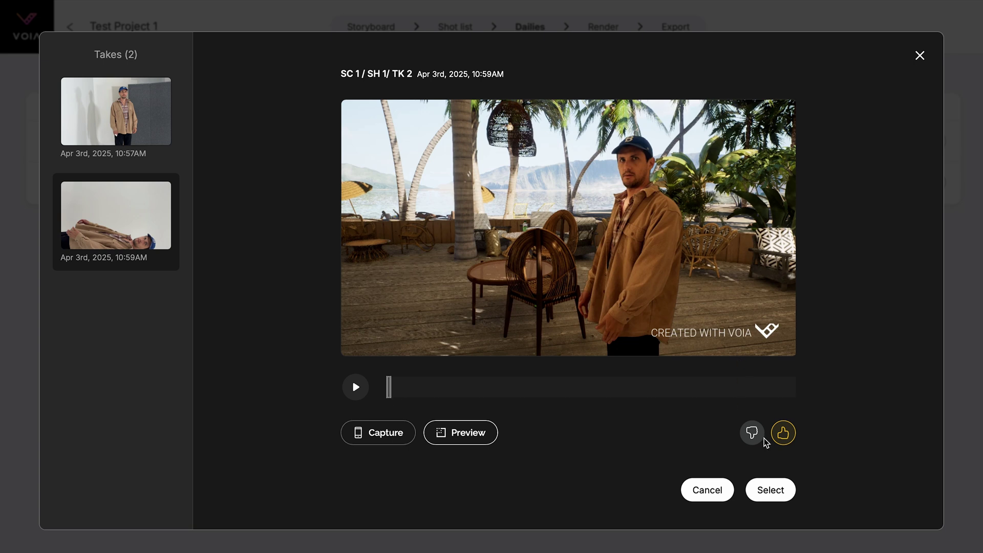
click(784, 434)
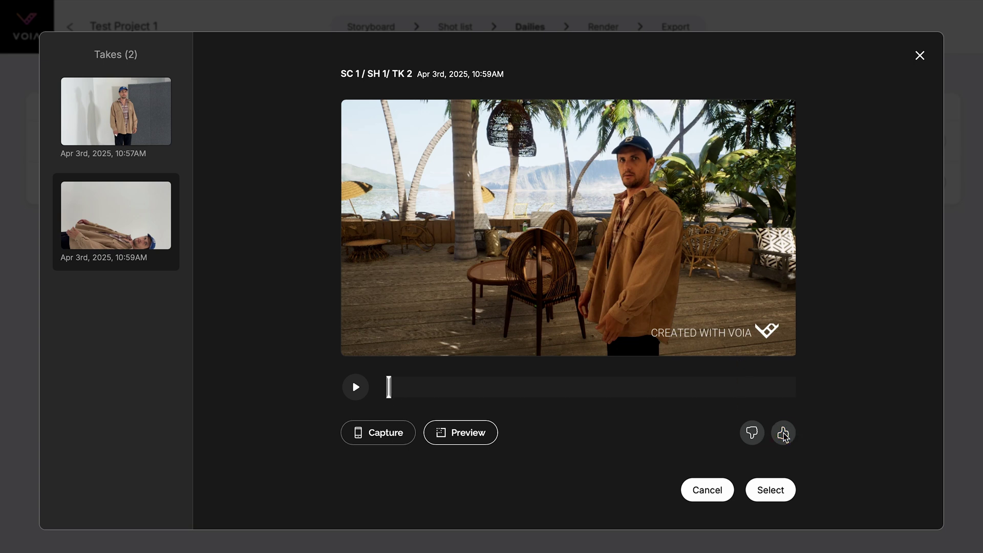
click(784, 433)
Step: Confirm Take 2 as Shot #1's selected take
click(777, 492)
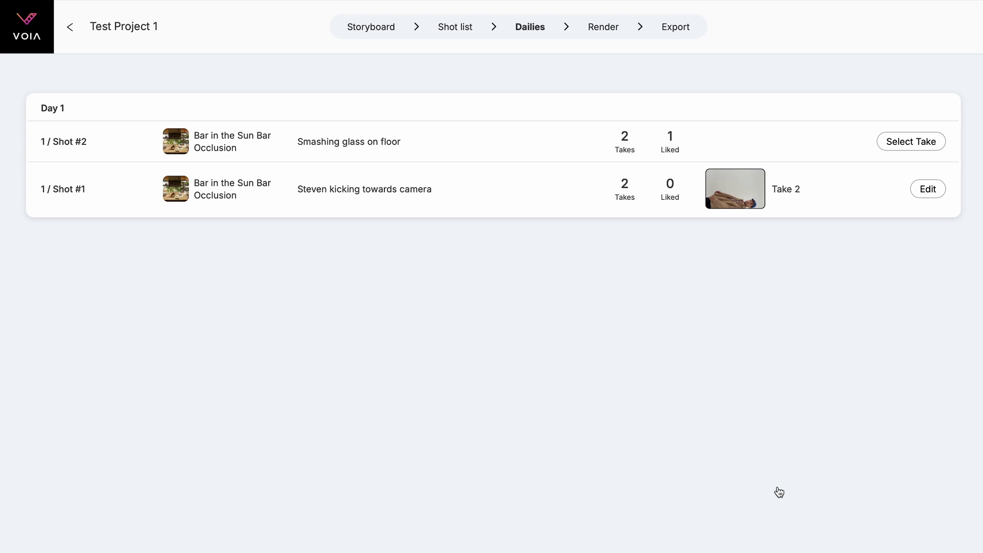